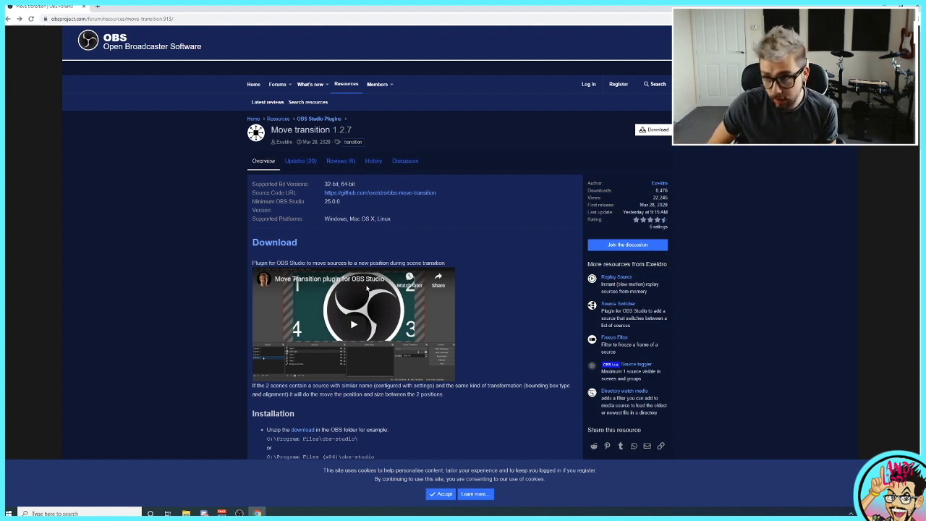
Download move-transition-1.2.7-win64.zip for the Move transition plugin and open the archive
left_click(655, 130)
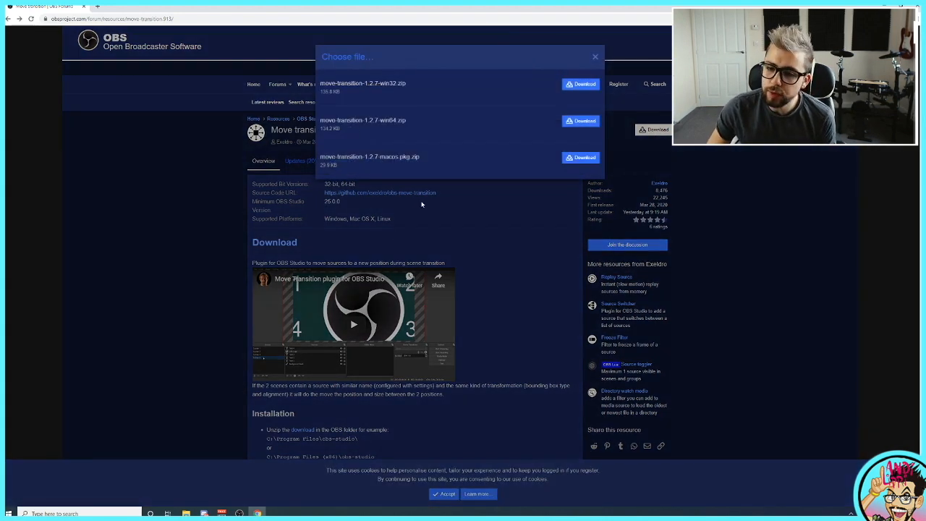
left_click(580, 121)
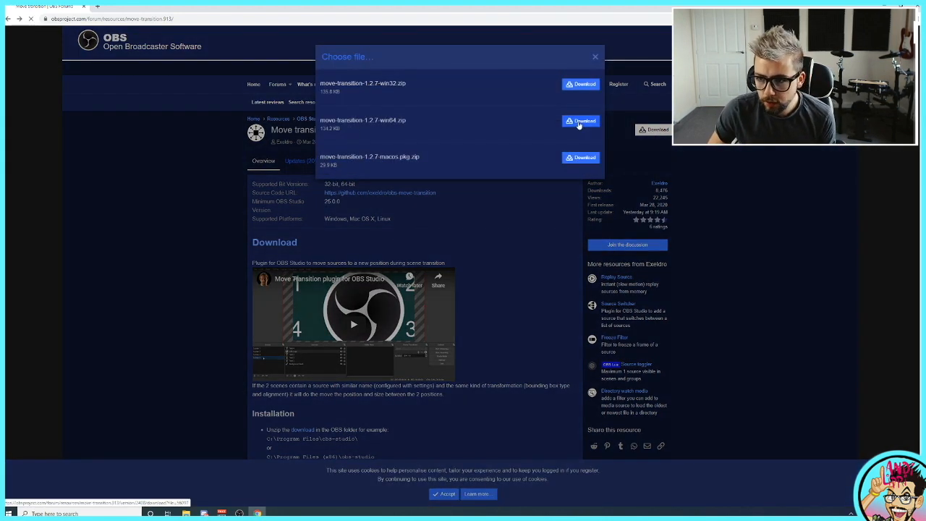
left_click(34, 501)
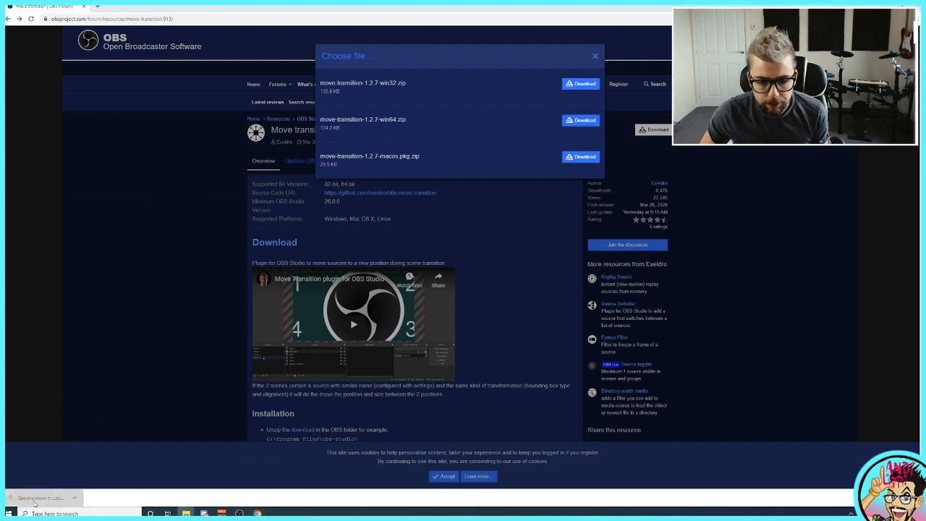
Copy both the data and obs-plugins folders from the downloaded archive
left_click_drag(152, 272, 132, 243)
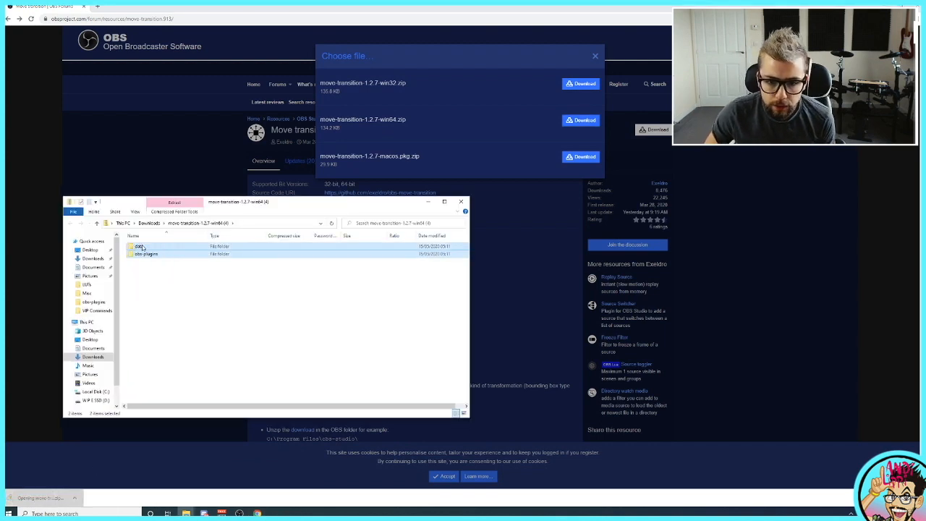
right_click(141, 249)
left_click(158, 279)
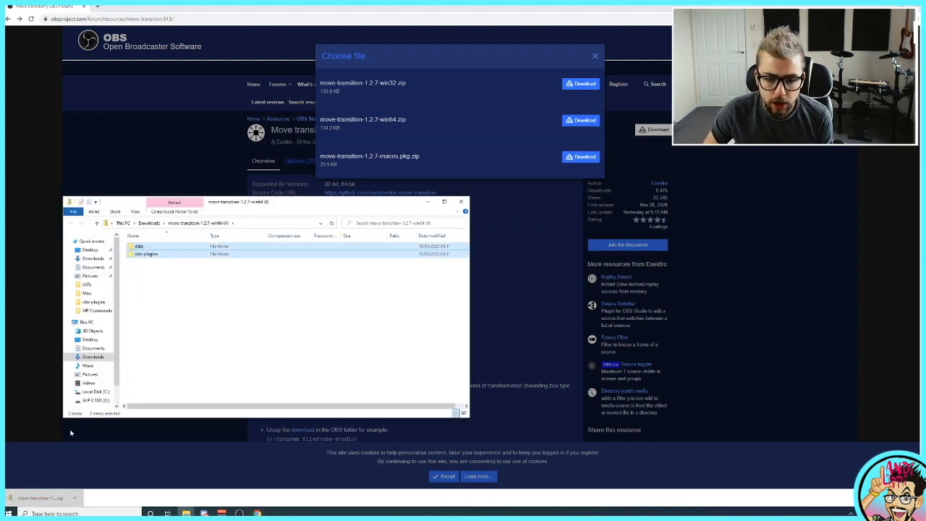
Try to paste the copied plugin folders into C:\Program Files\obs-studio, cancelling the file replacement
left_click(87, 322)
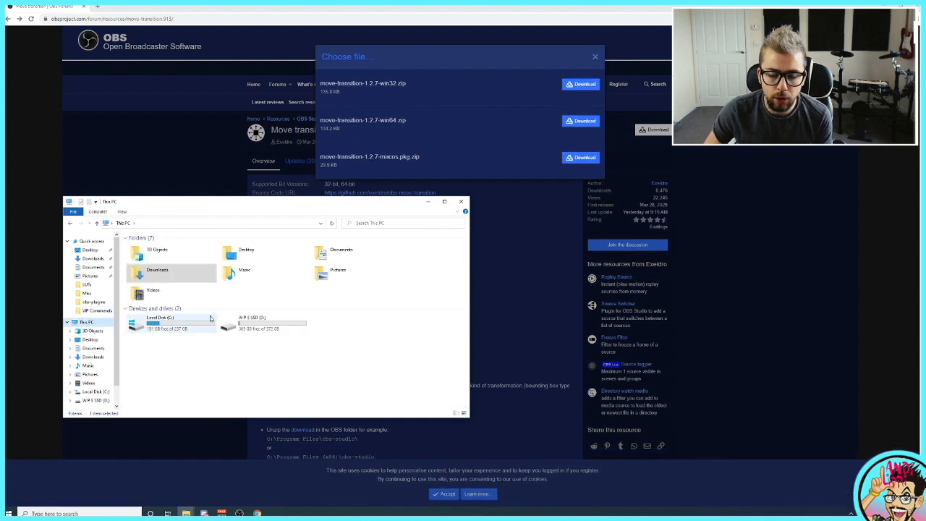
double_click(148, 330)
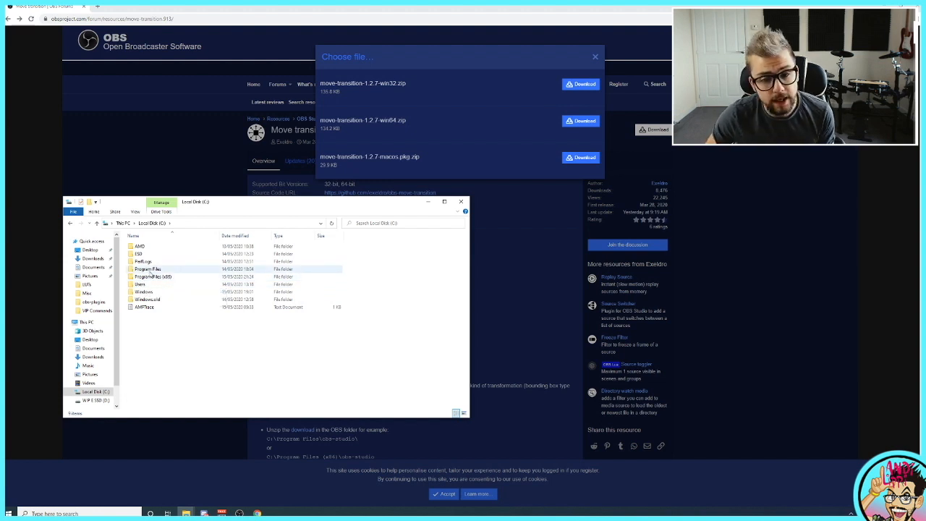
double_click(148, 268)
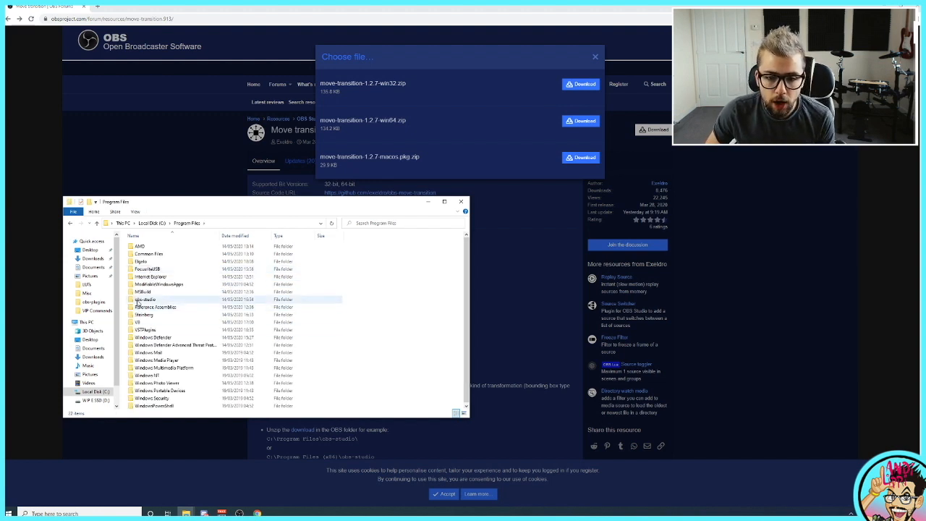
double_click(148, 300)
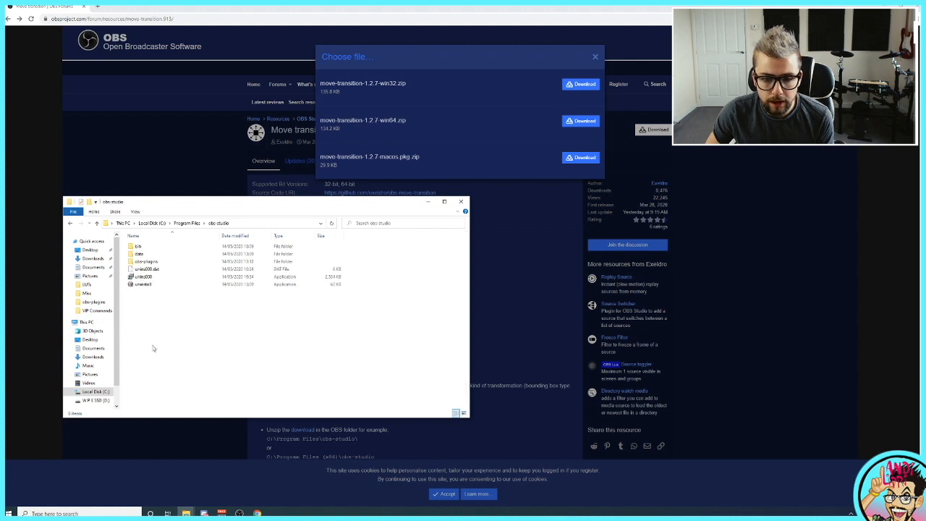
right_click(167, 339)
left_click(194, 401)
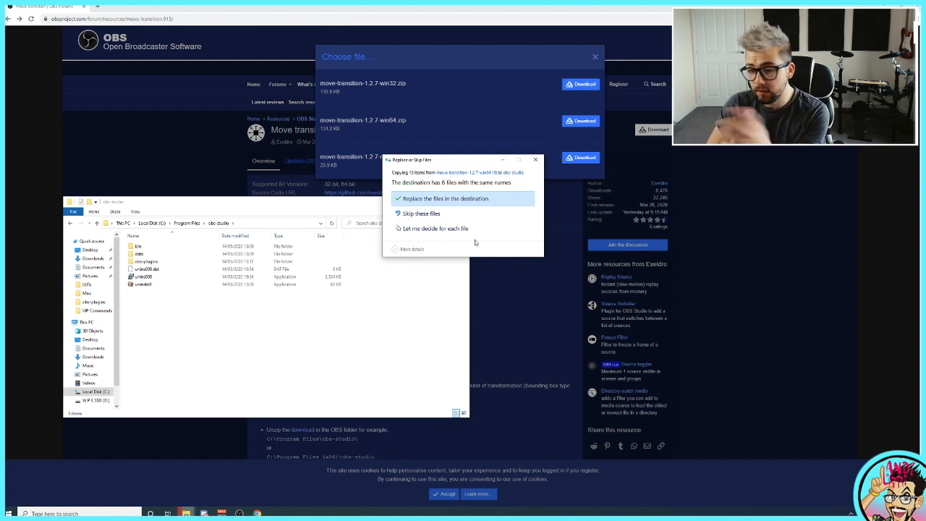
left_click(536, 160)
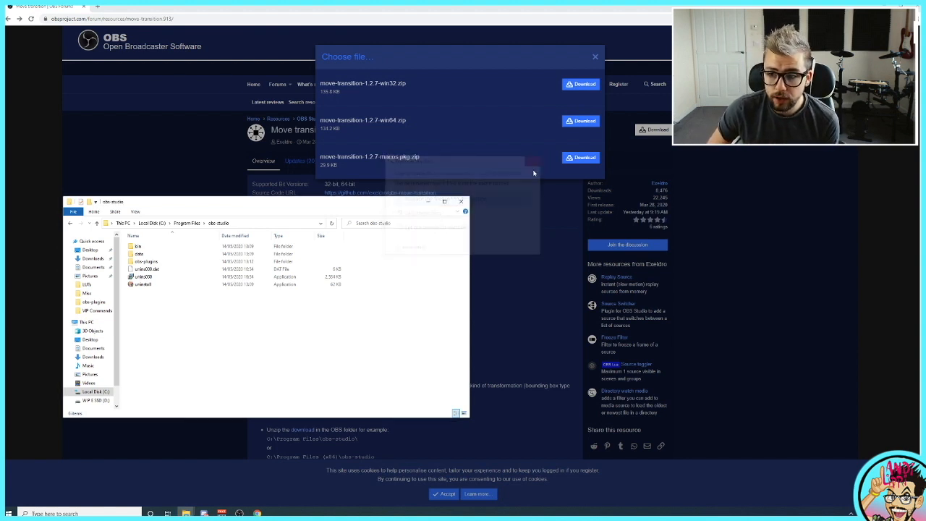
Switch to OBS, unlock the [NS] Game Cam source and move it slightly in the preview
mouse_move(242, 512)
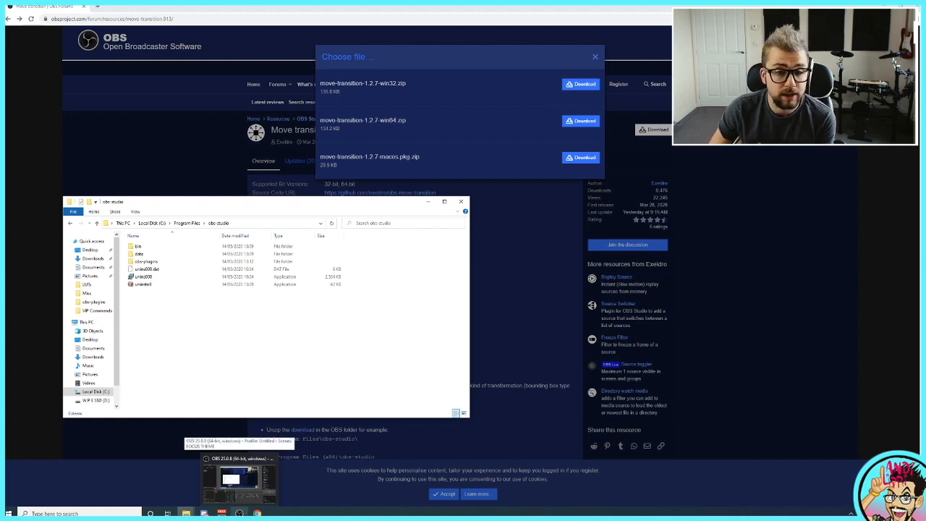
left_click(239, 477)
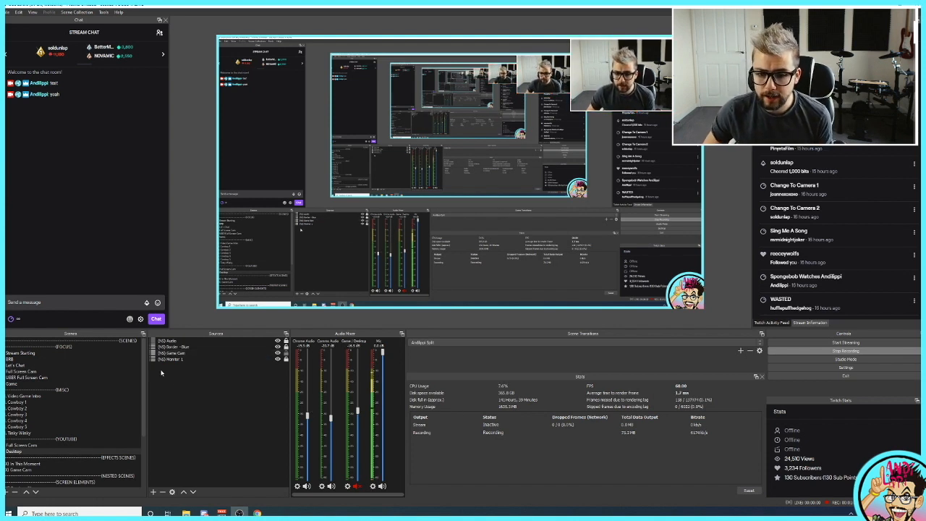
left_click(286, 353)
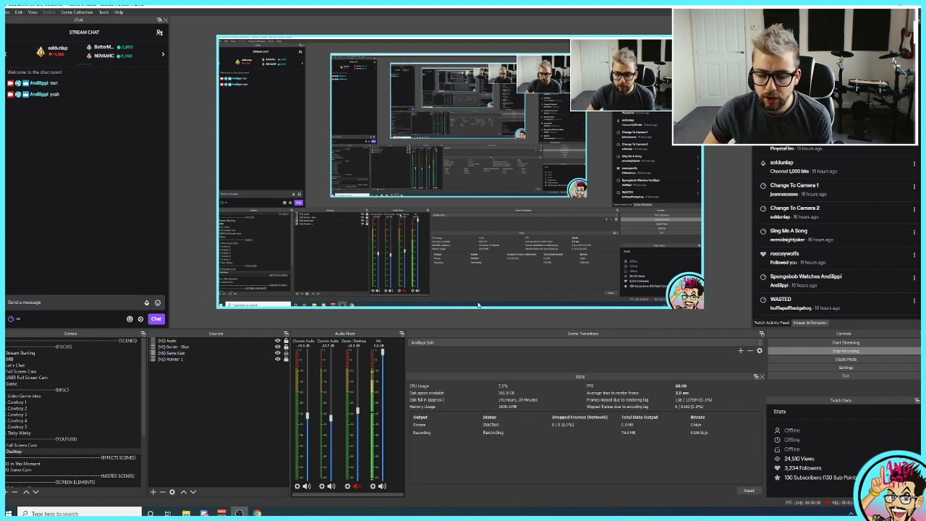
mouse_move(640, 81)
left_mouse_down()
mouse_move(582, 191)
mouse_move(628, 93)
mouse_move(607, 93)
mouse_move(637, 92)
mouse_move(581, 103)
mouse_move(584, 128)
mouse_move(491, 197)
mouse_move(489, 186)
mouse_move(626, 77)
mouse_move(627, 90)
mouse_move(632, 84)
left_mouse_up()
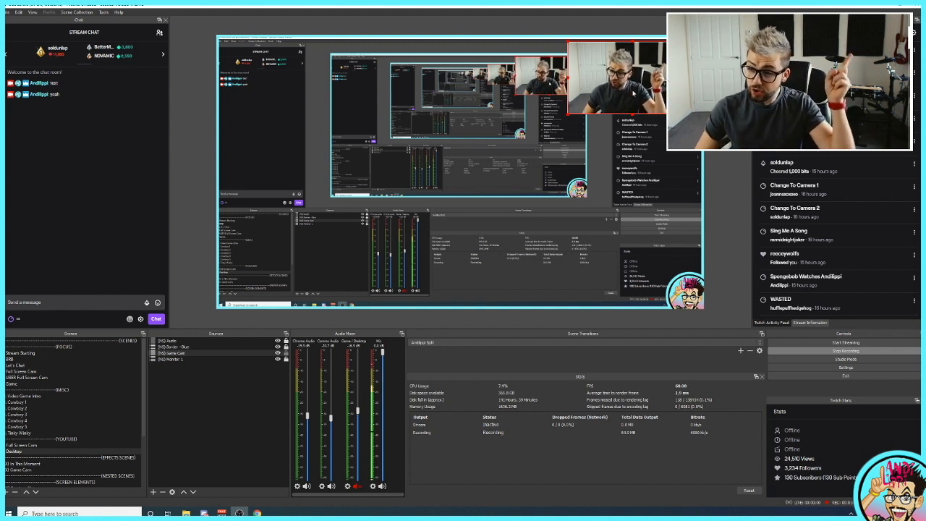
Add a Move Source filter named "Move Source rotation test" to the Desktop scene, with [NS] Game Cam as its source
right_click(14, 452)
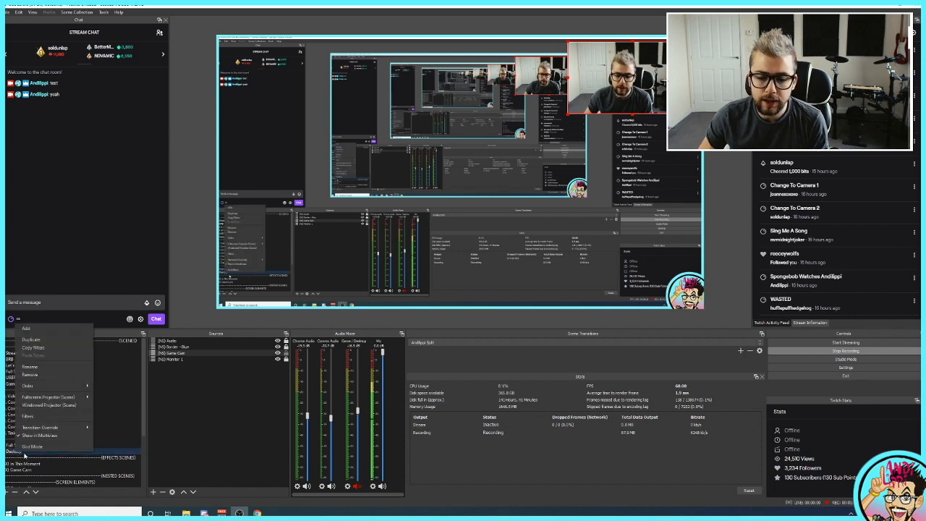
left_click(44, 419)
left_click_drag(347, 118, 220, 132)
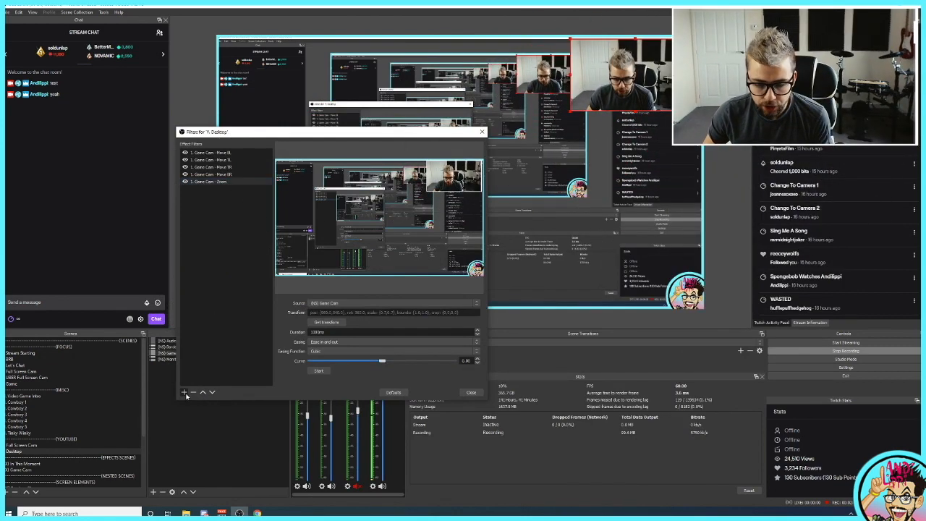
left_click(185, 392)
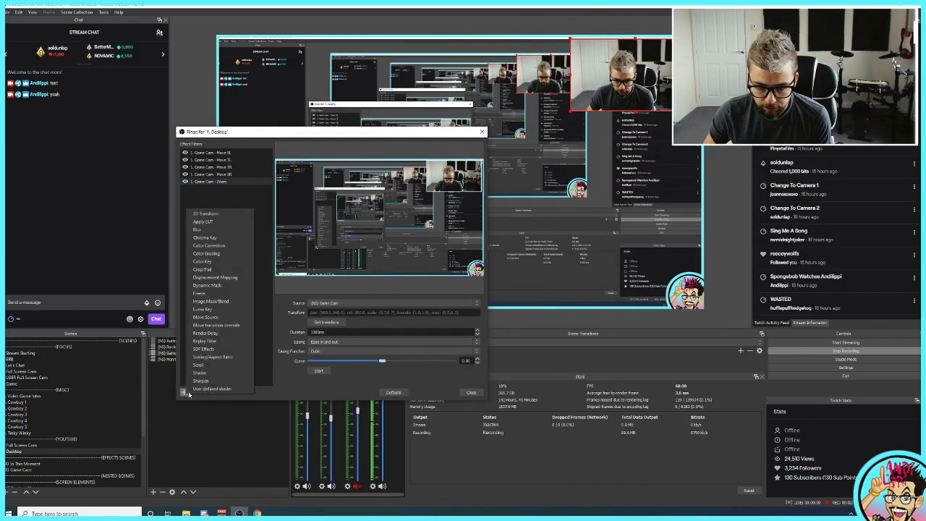
left_click(207, 317)
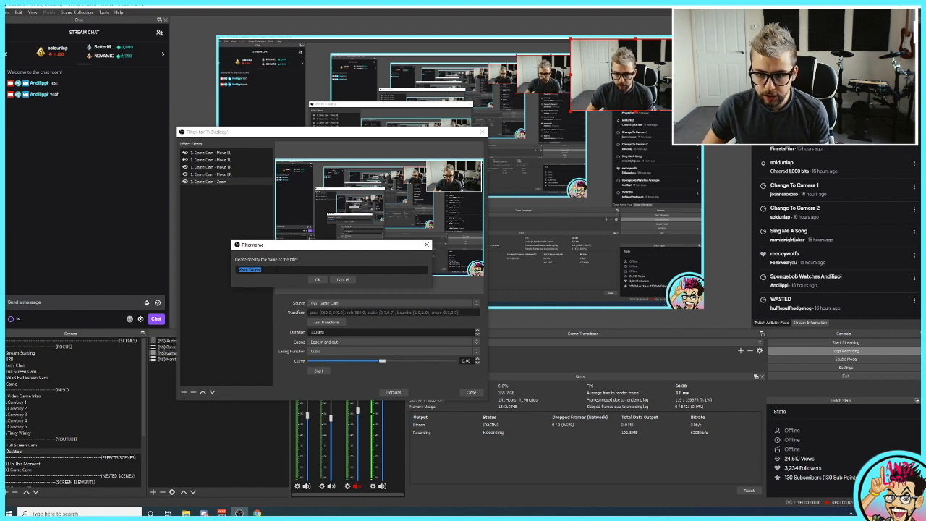
left_click(277, 269)
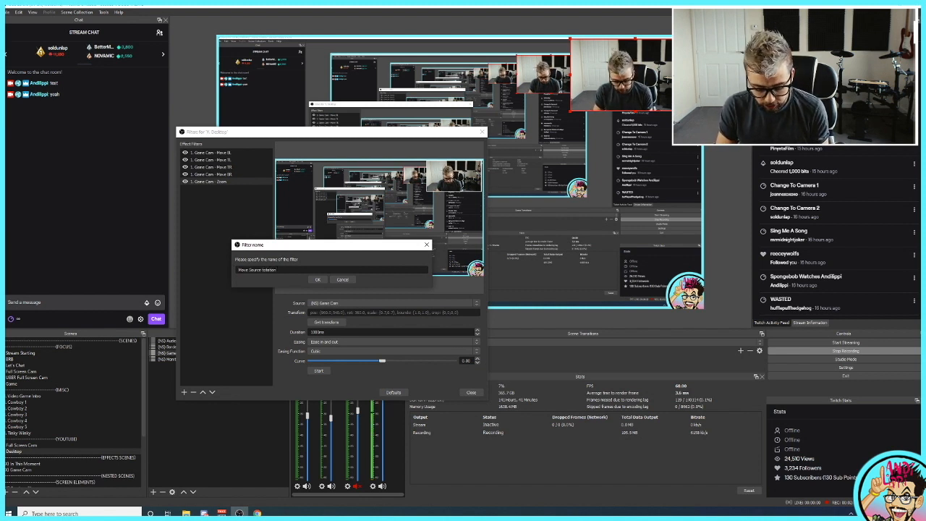
left_click(317, 279)
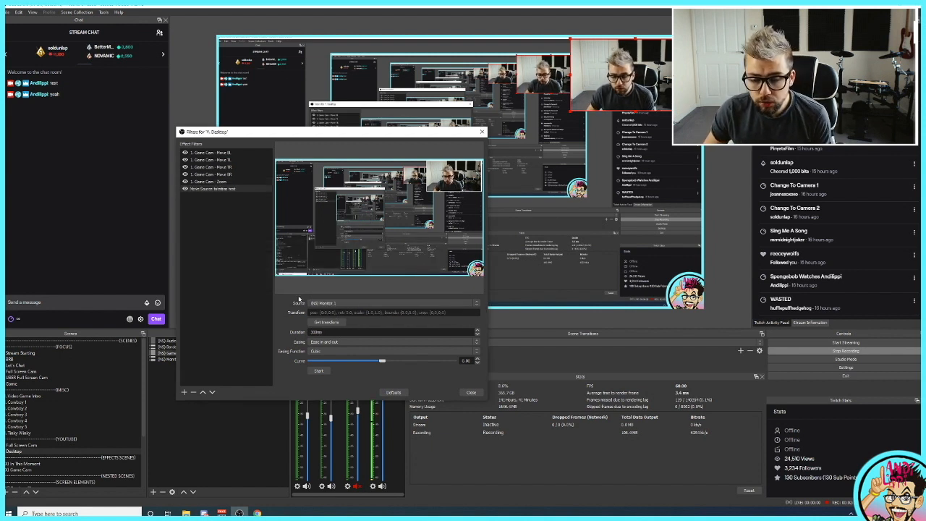
left_click(328, 302)
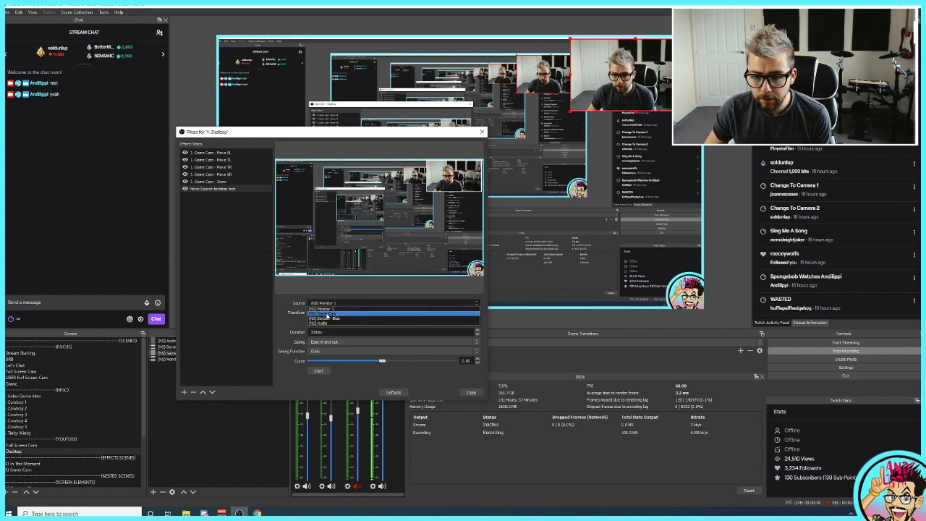
left_click(327, 316)
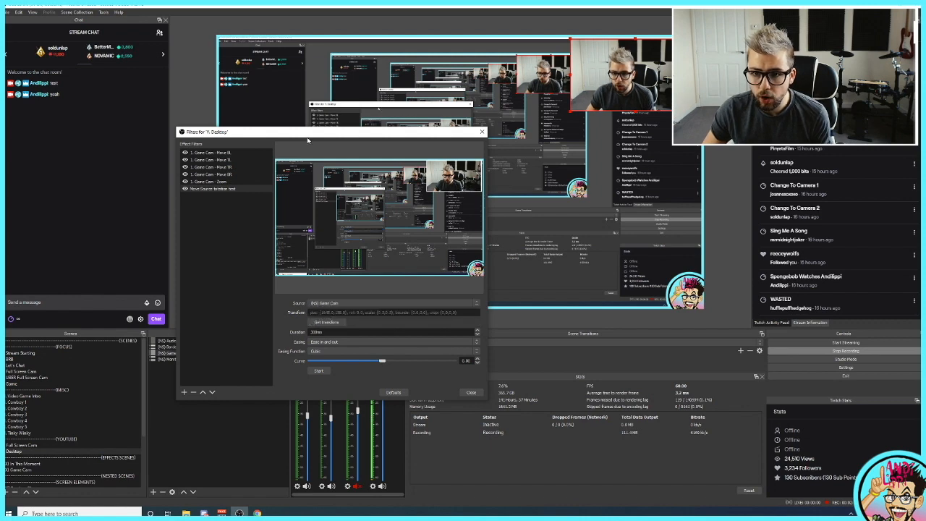
Place the Game Cam in the preview's lower-right corner and set its rotation to -45 degrees
left_click_drag(361, 133, 282, 162)
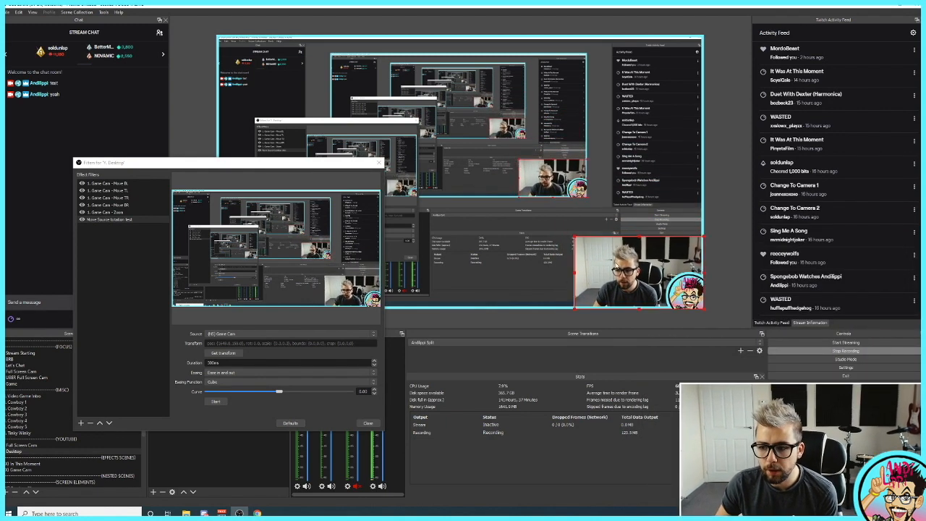
right_click(613, 262)
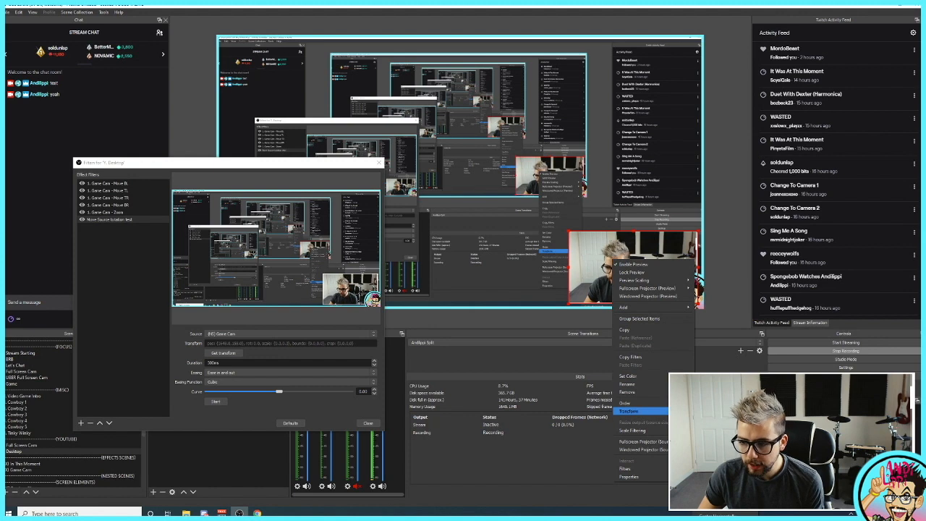
left_click(628, 411)
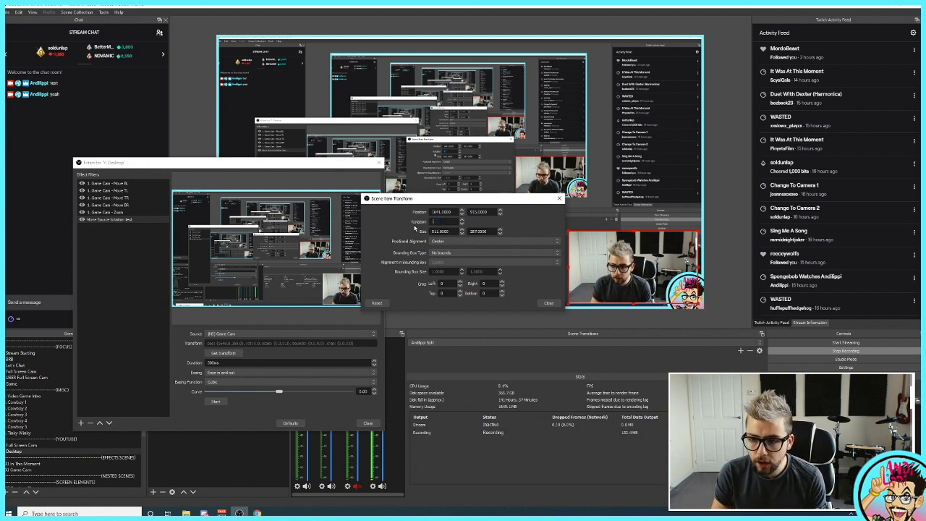
type("45")
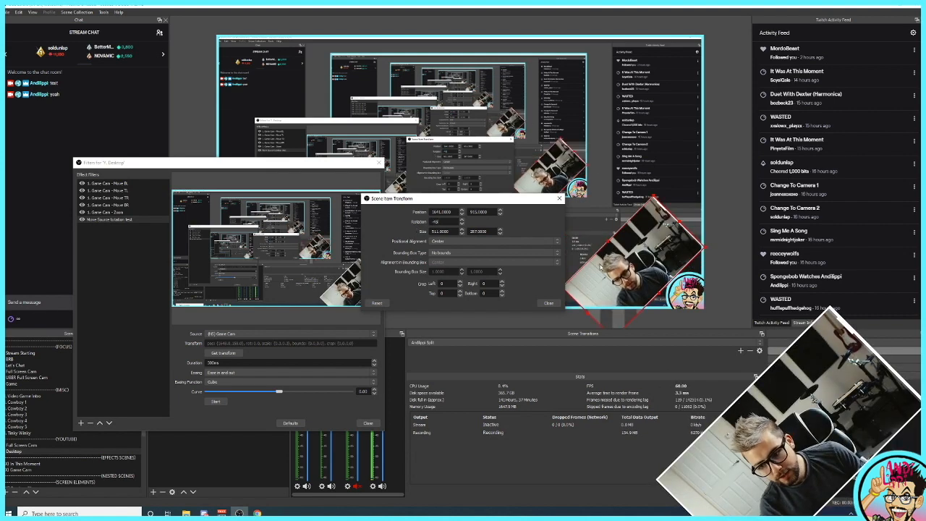
left_click_drag(624, 277, 649, 275)
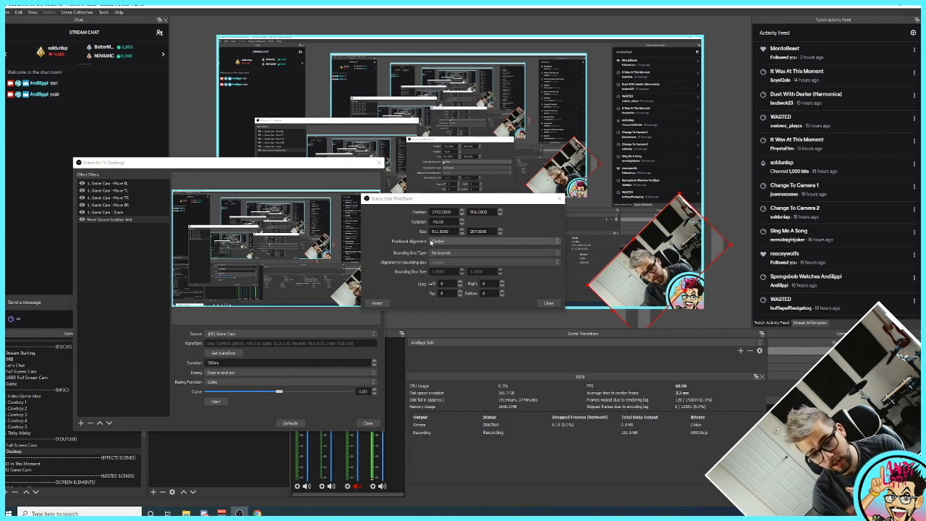
left_click(550, 304)
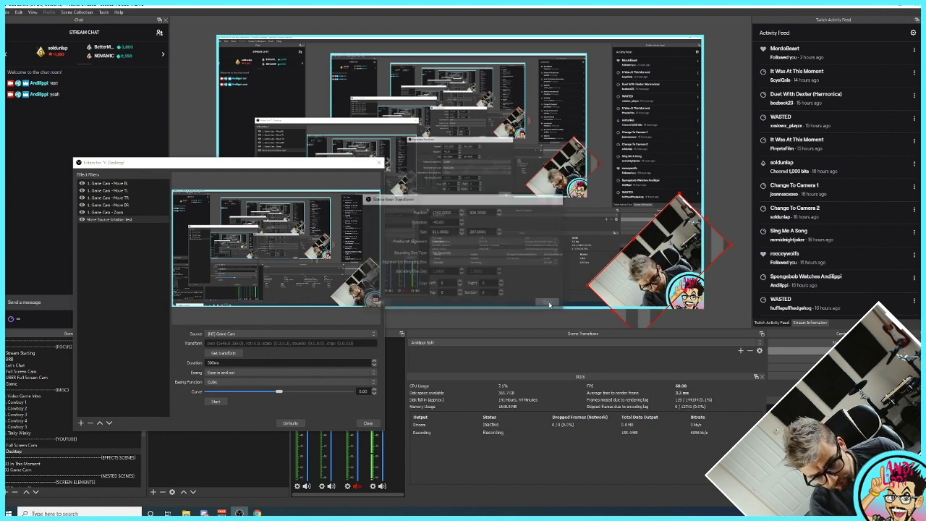
Capture the rotated Game Cam's transform in the filter, enlarge the camera towards the upper left, and capture its transform again
left_click_drag(283, 164, 295, 130)
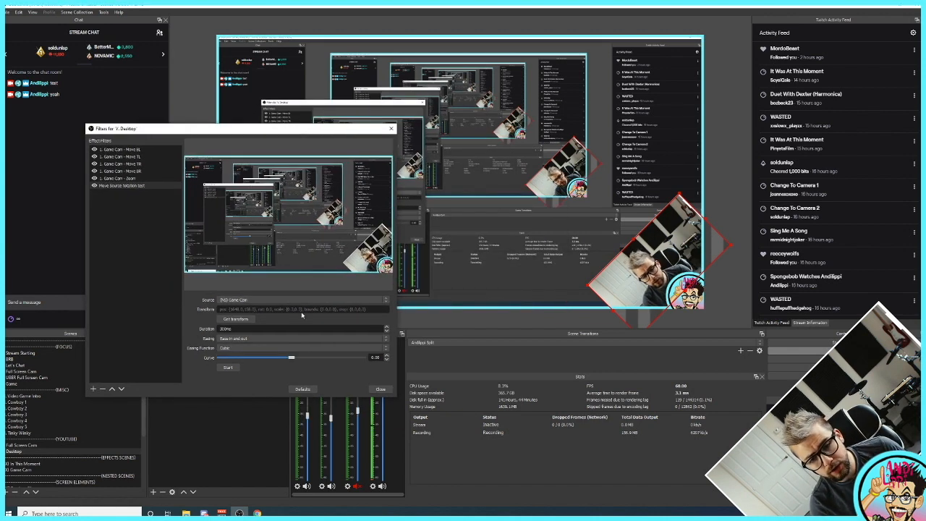
left_click(232, 320)
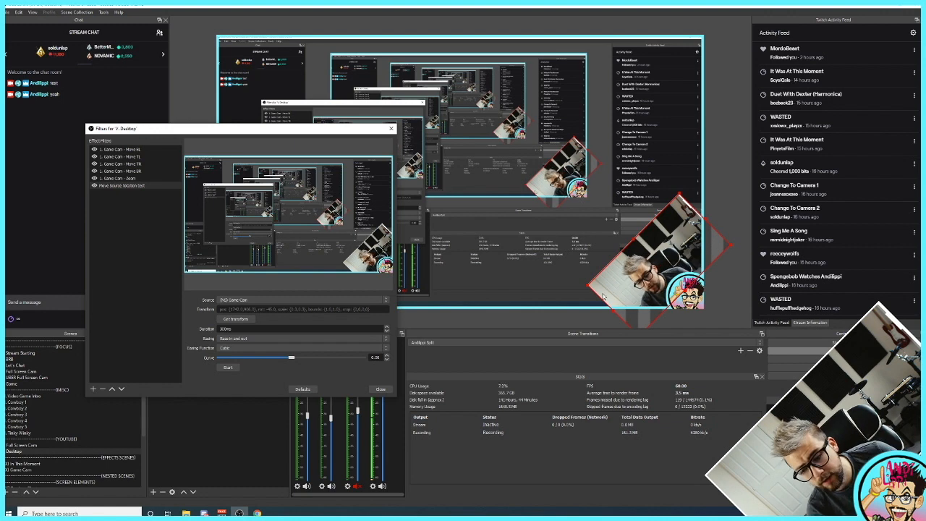
left_click_drag(587, 288, 623, 250)
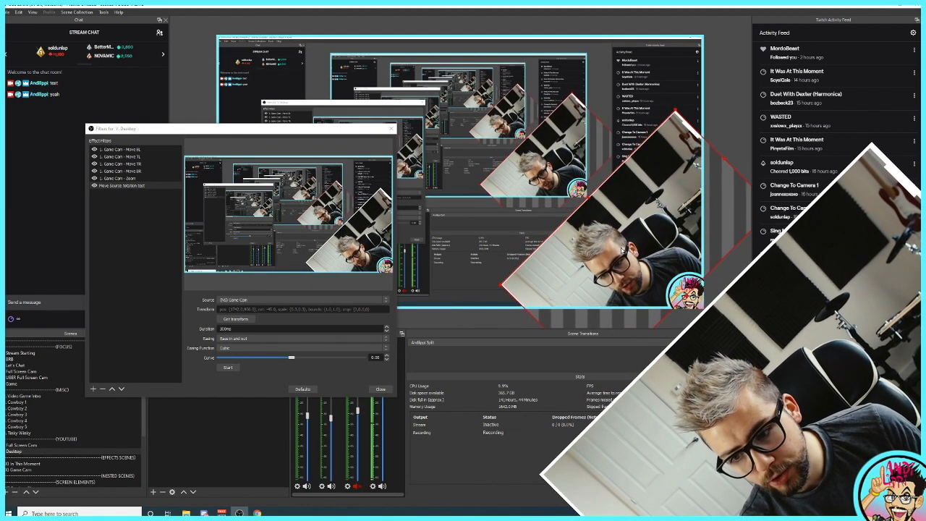
left_click(241, 320)
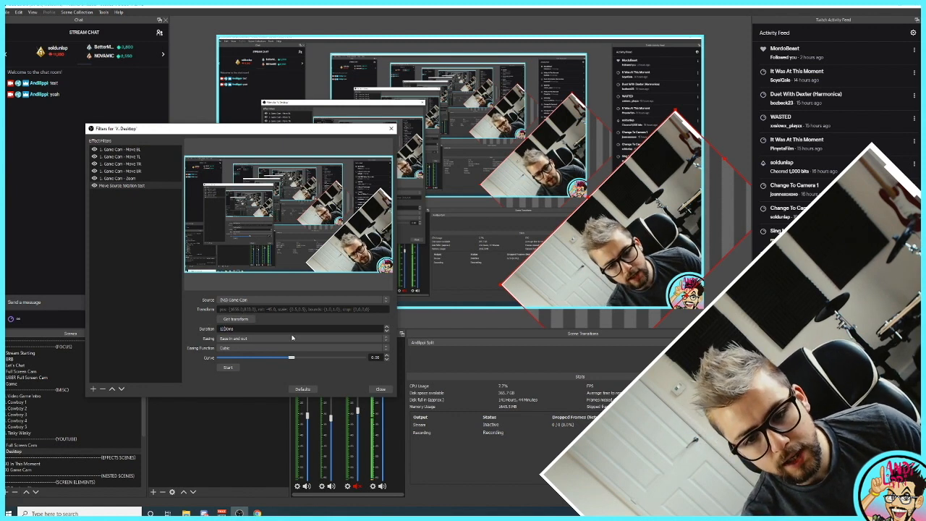
Set the easing of the Move Source filter to Ease in and out
left_click(236, 337)
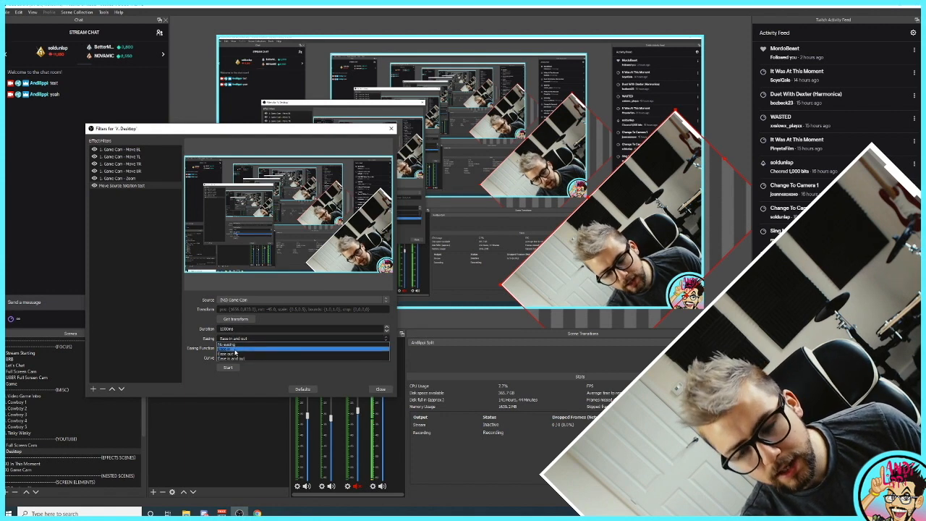
left_click(237, 359)
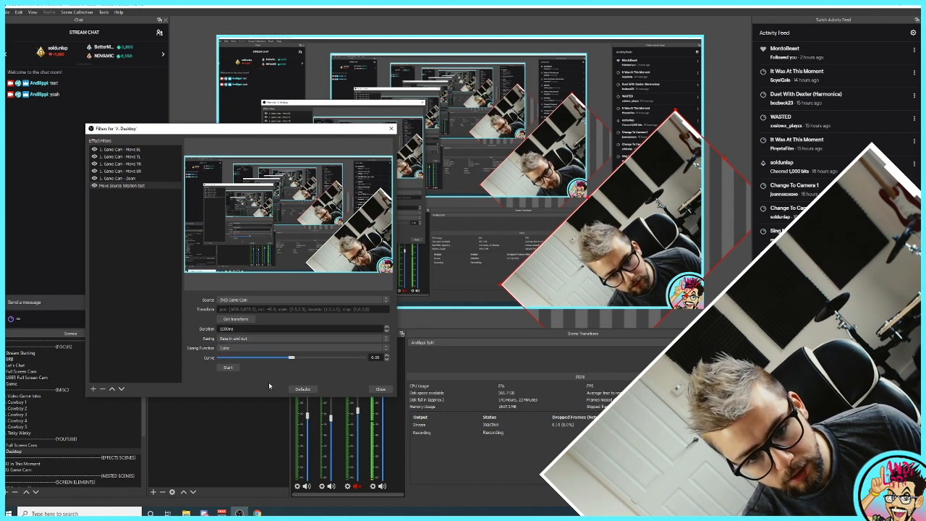
Keep Cubic as the Move Source filter's easing function, try a strongly negative curve, and set the curve to -0.01
left_click(253, 348)
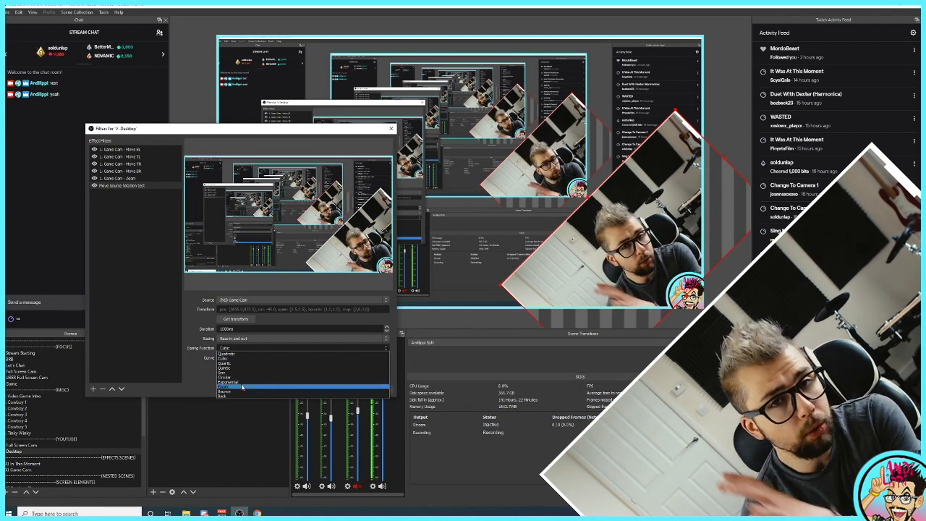
left_click(233, 359)
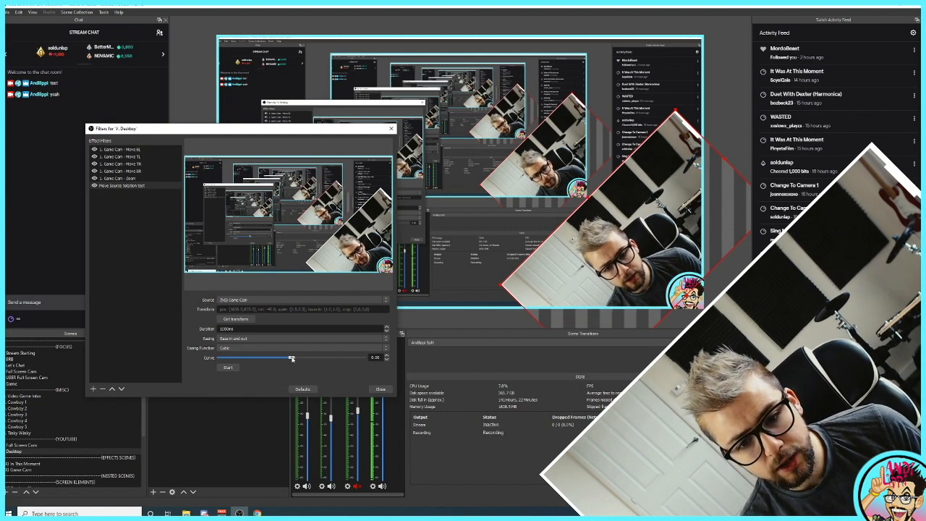
left_click_drag(292, 358, 245, 356)
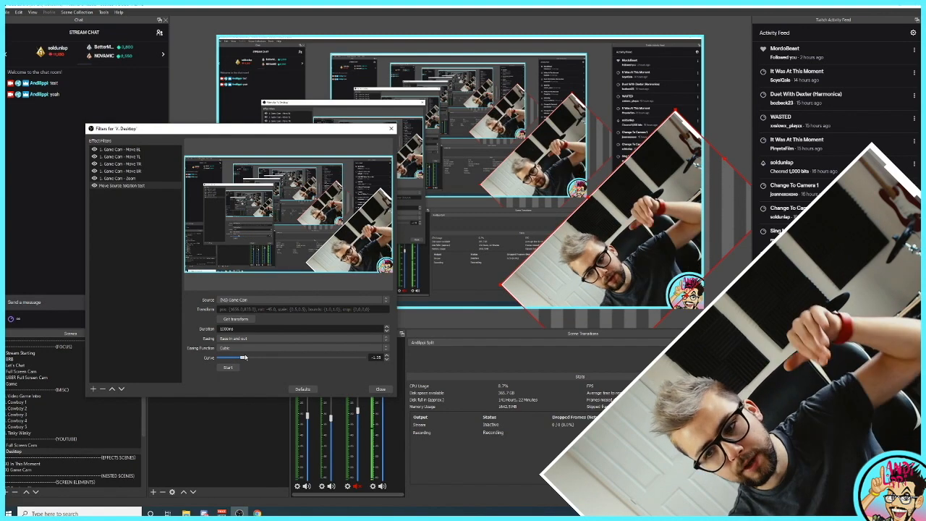
left_click_drag(243, 358, 297, 359)
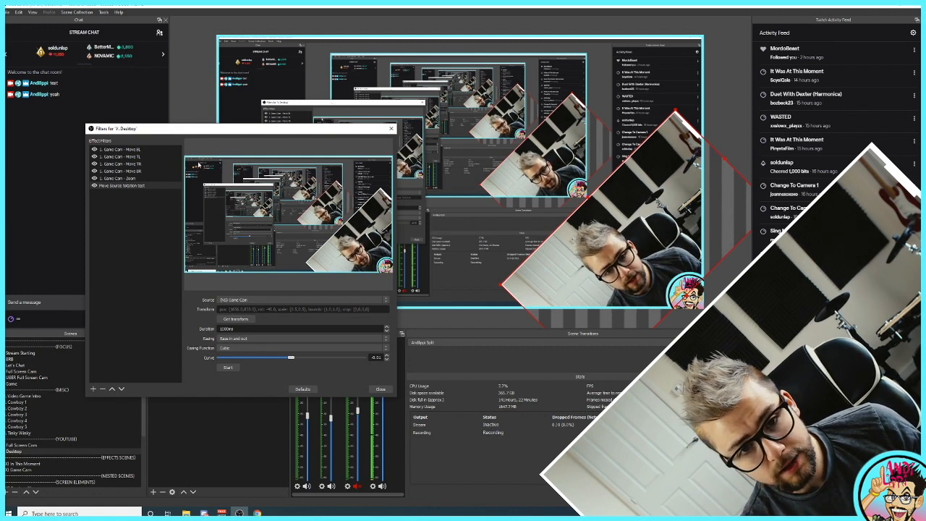
Test the Move Source rotation animation from two different Game Cam positions, and close the Desktop scene's filters
mouse_move(215, 134)
left_mouse_down()
mouse_move(238, 132)
mouse_move(228, 136)
left_mouse_up()
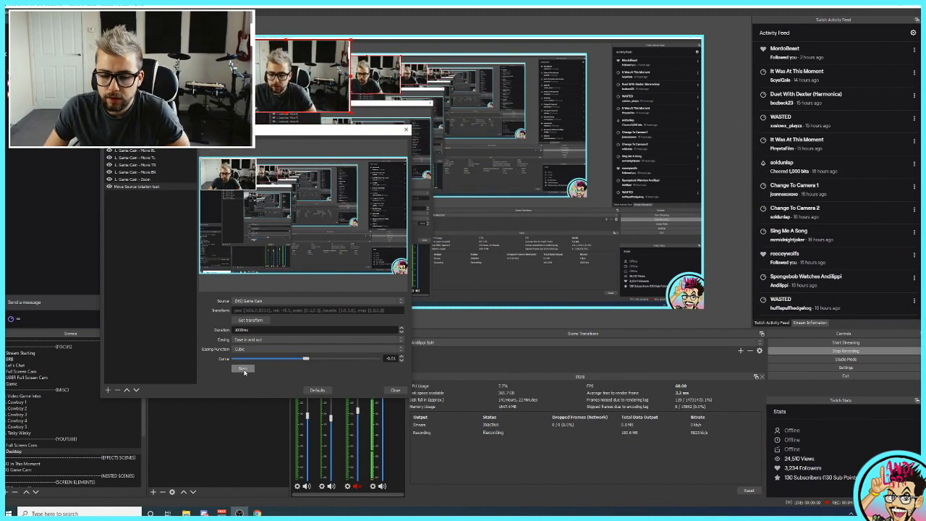
left_click(244, 369)
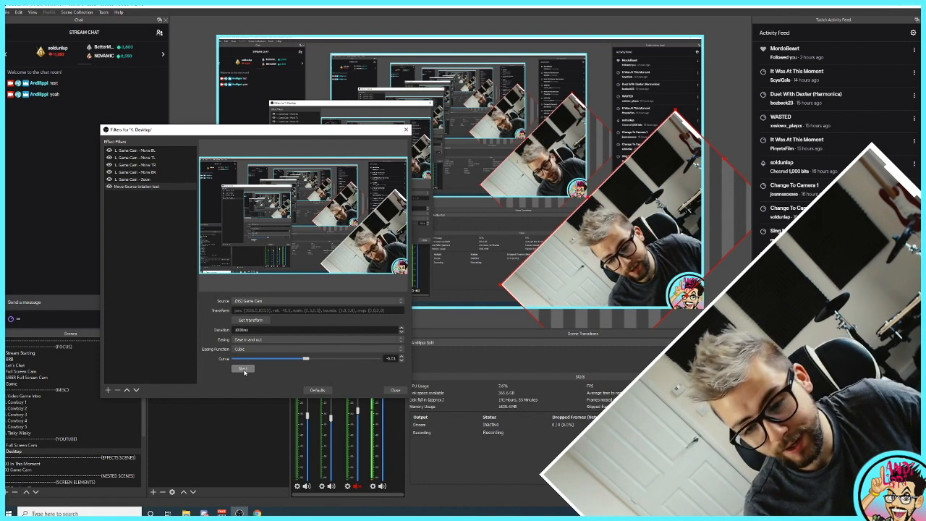
left_click_drag(273, 131, 326, 164)
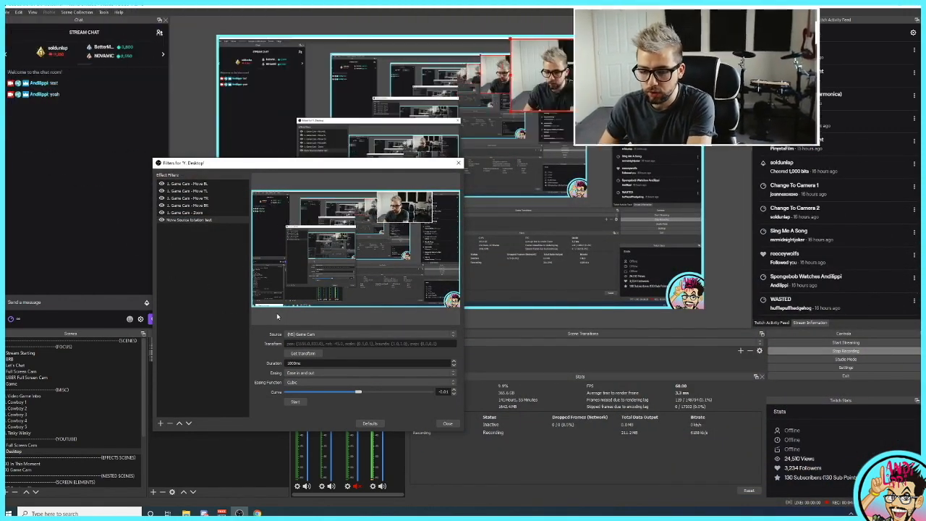
left_click(294, 402)
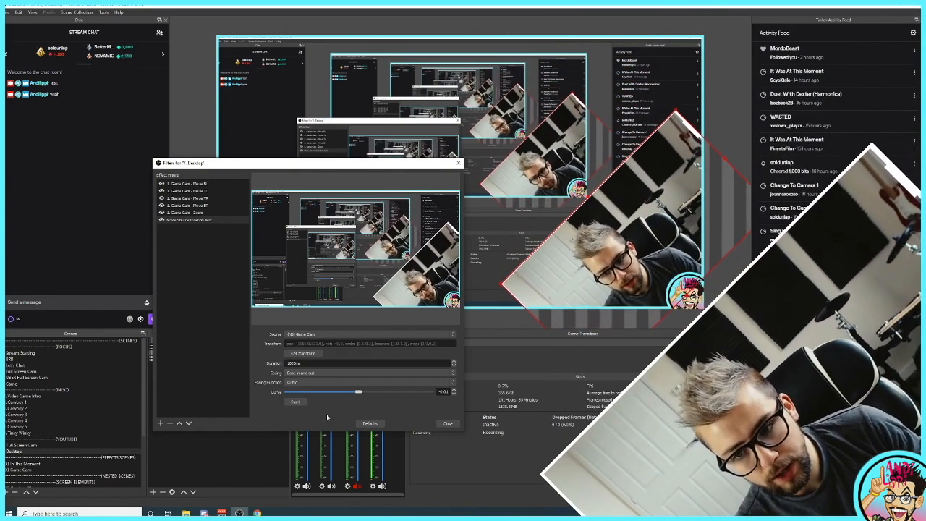
left_click(457, 164)
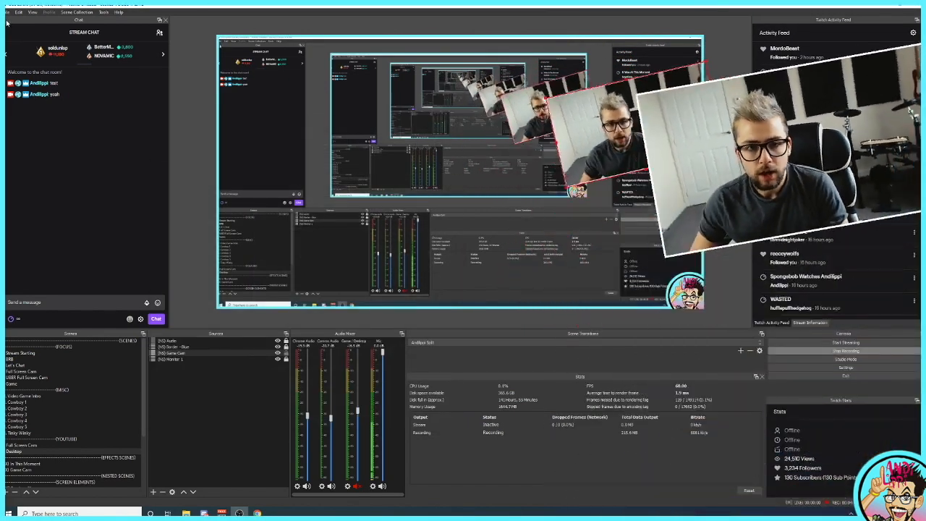
Assign the hotkey Ctrl + Alt + Num 6 to the last "Move Source rotation test" entry of the Desktop scene and save the settings
left_click(7, 13)
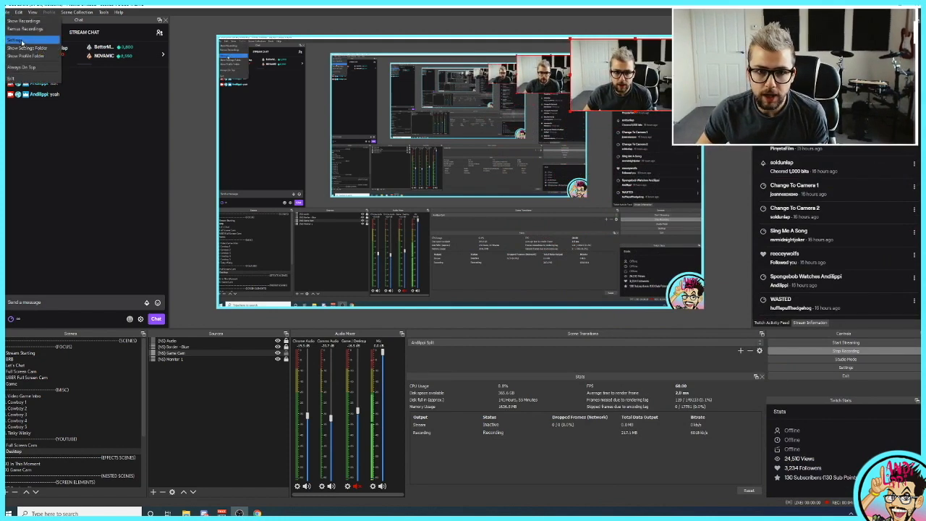
left_click(16, 41)
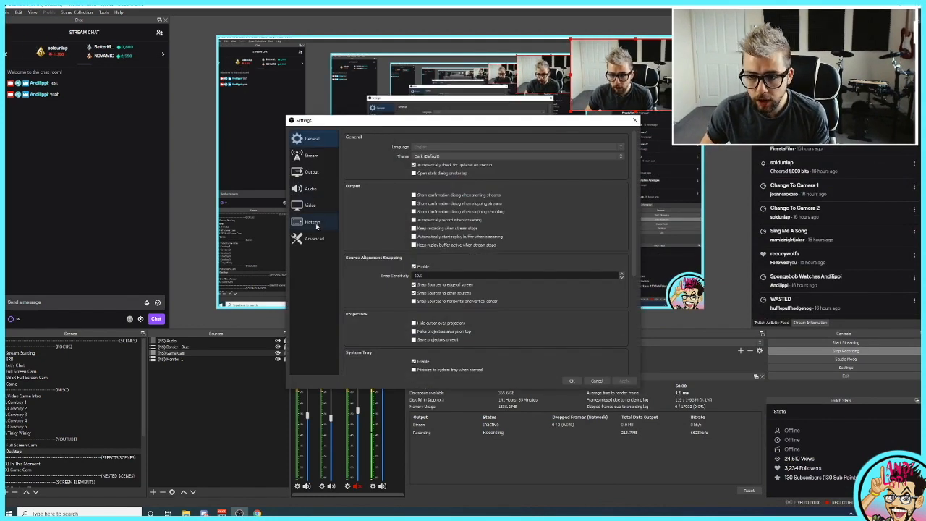
left_click(313, 222)
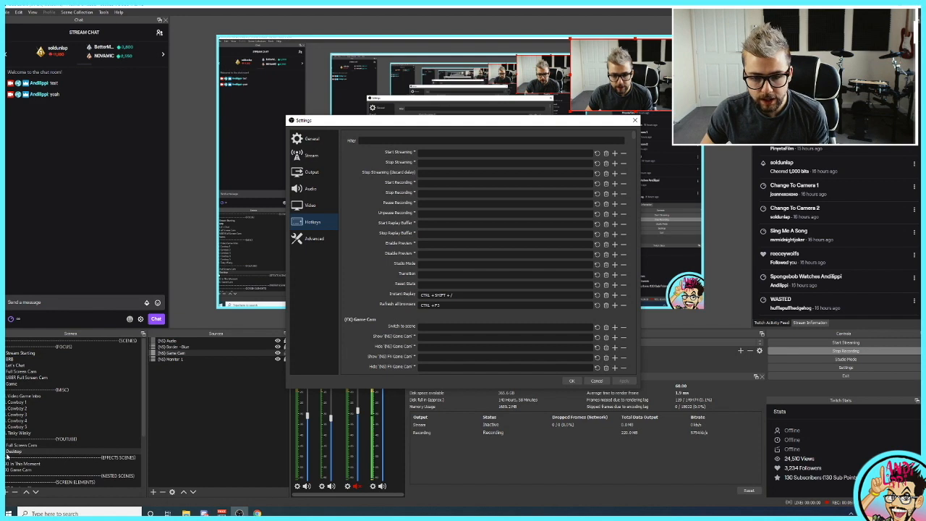
left_click_drag(634, 138, 633, 235)
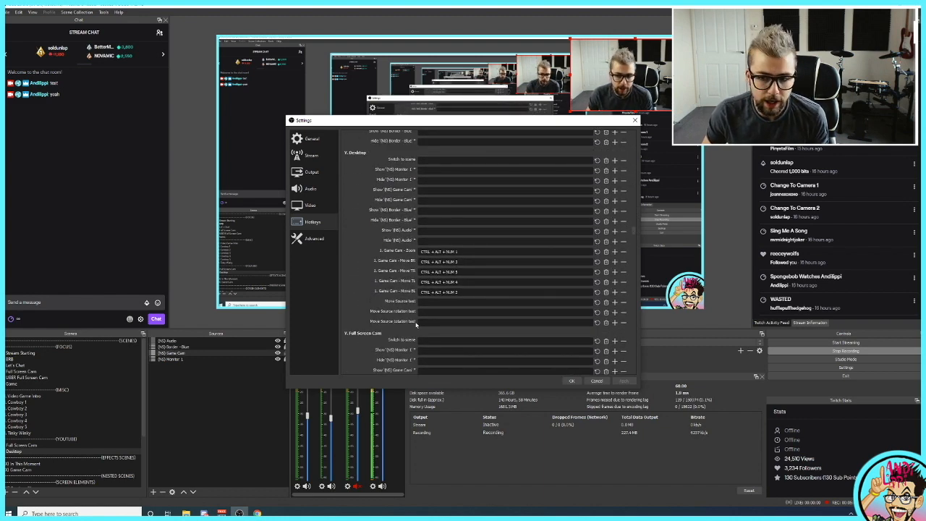
left_click(430, 322)
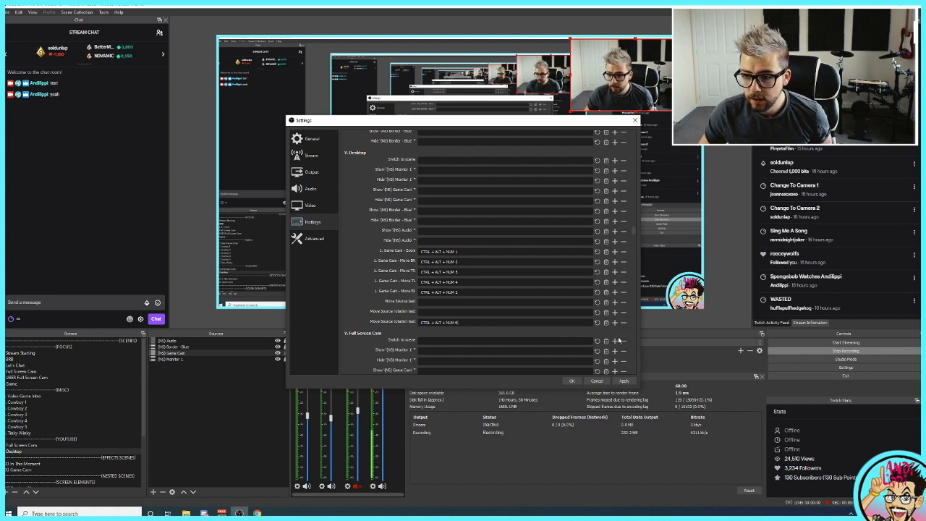
left_click(624, 382)
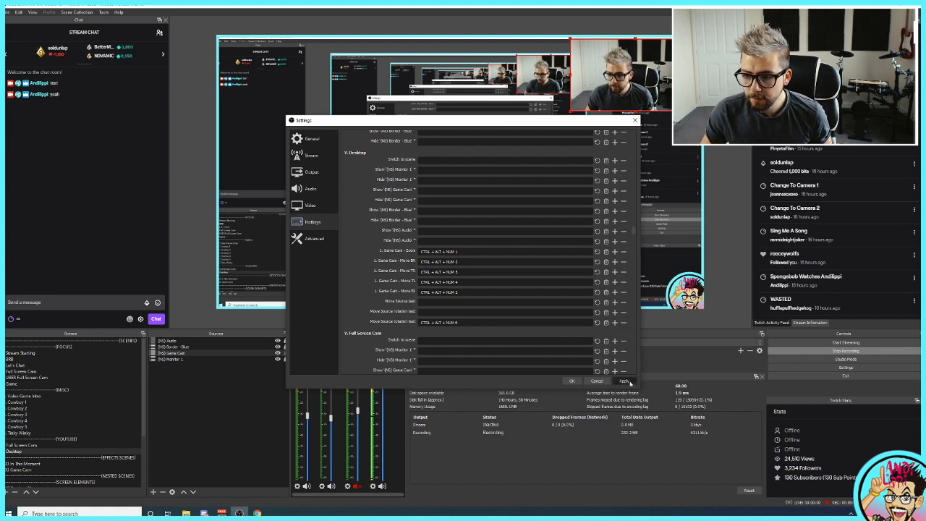
left_click(573, 381)
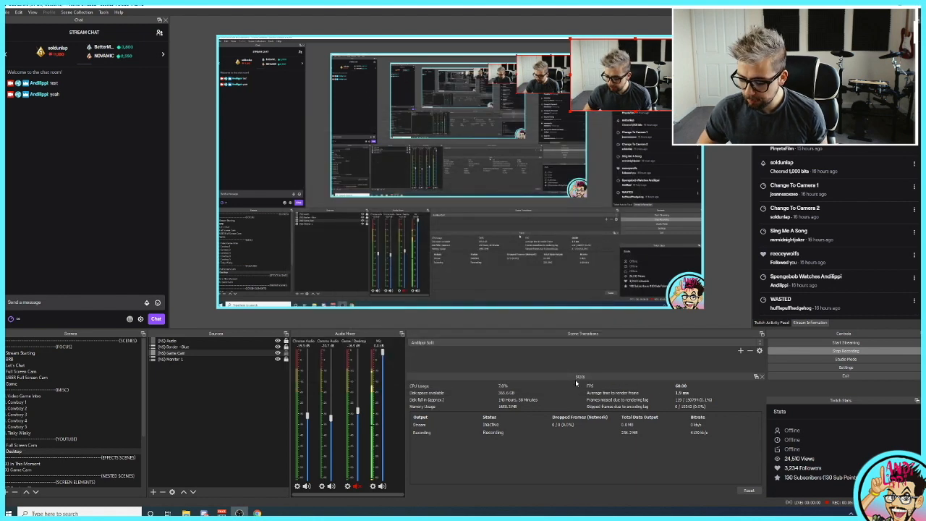